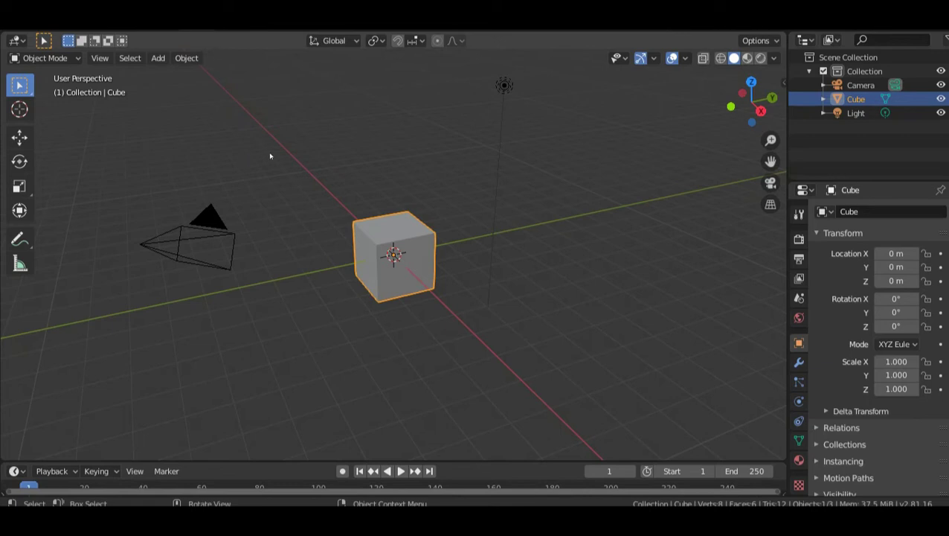
Step: Delete the default cube and add a UV sphere at the origin in its place
right_click(402, 250)
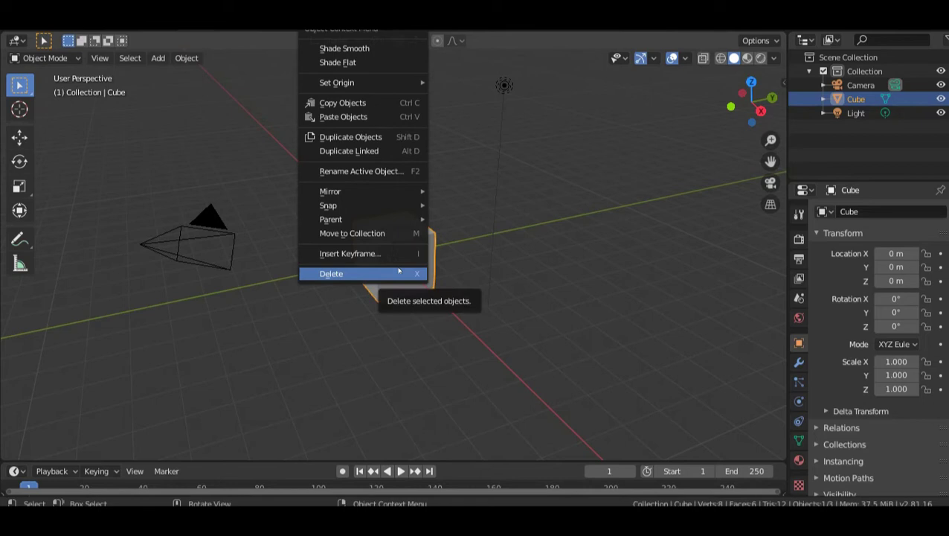
left_click(401, 273)
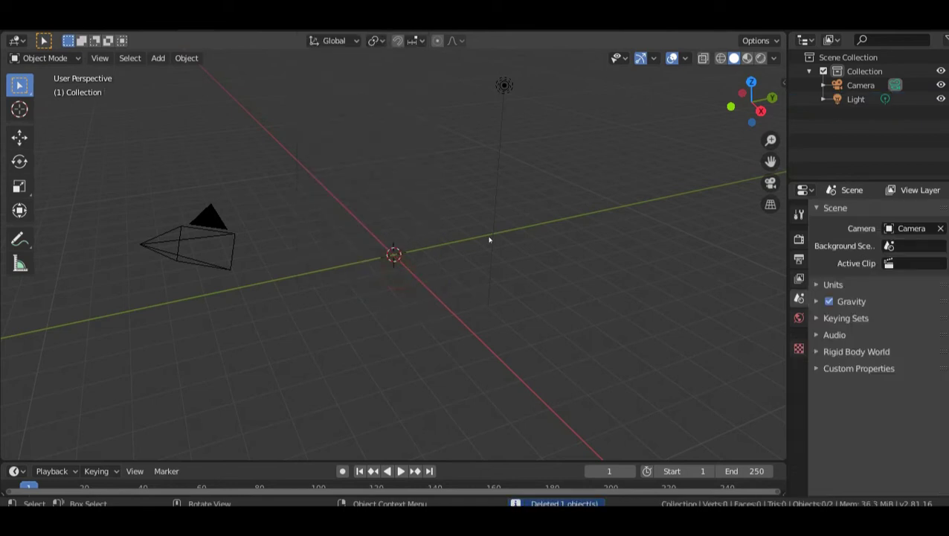
left_click(158, 58)
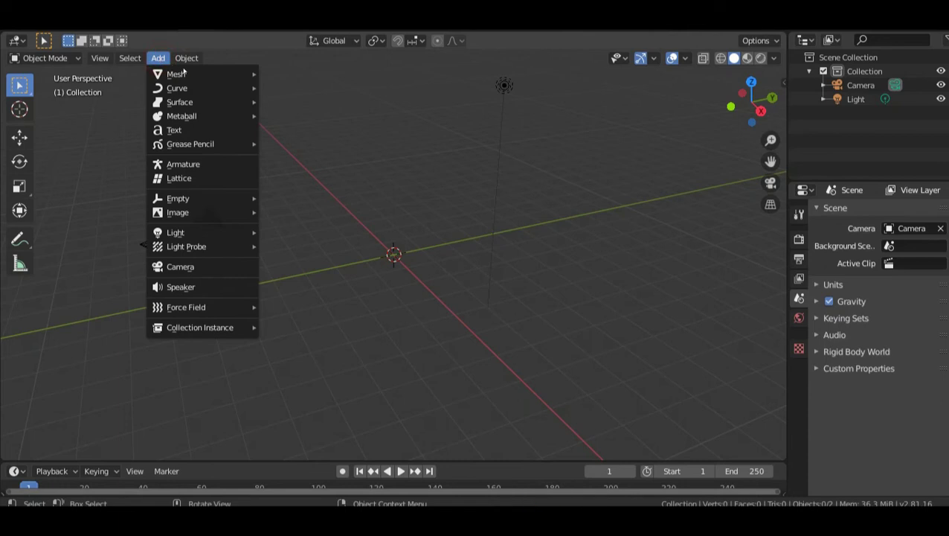
mouse_move(193, 74)
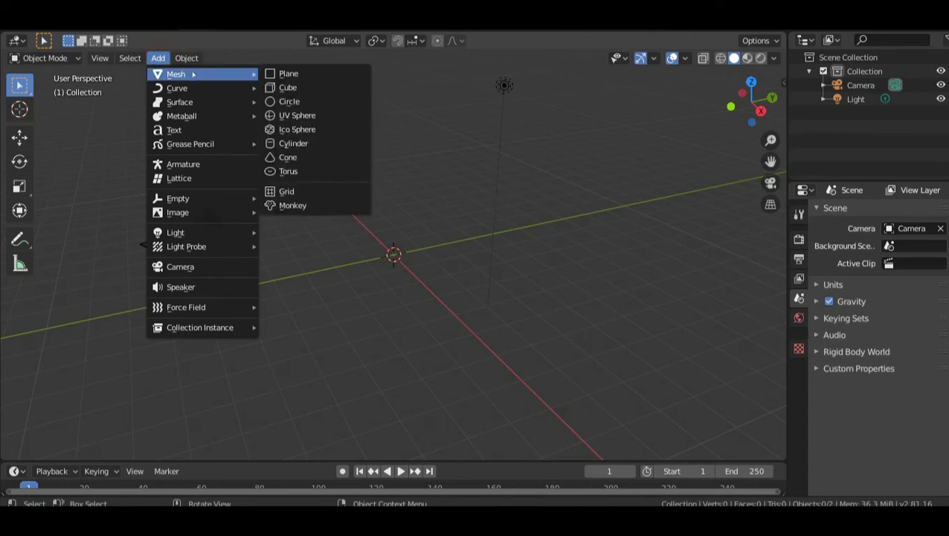
left_click(301, 118)
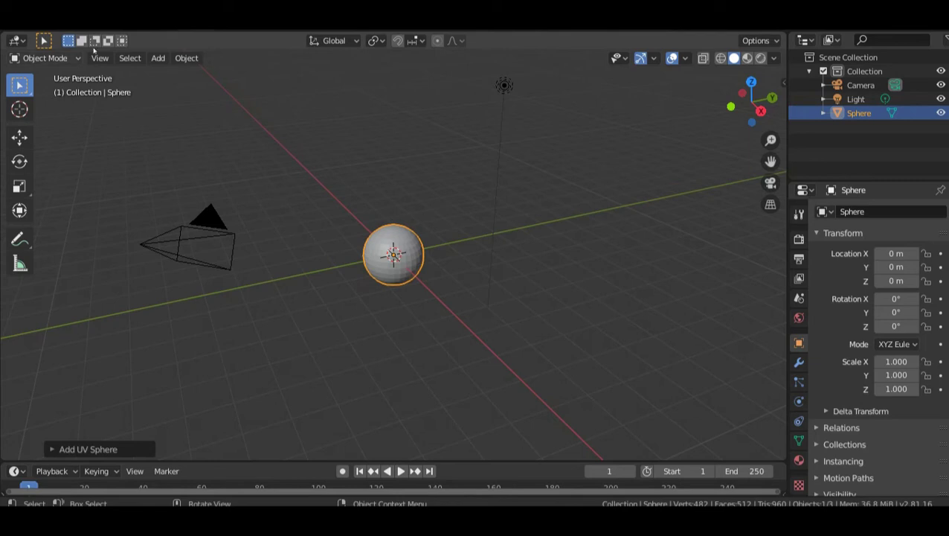
Step: Shade the UV sphere smooth and switch the viewport to orthographic projection
left_click(187, 58)
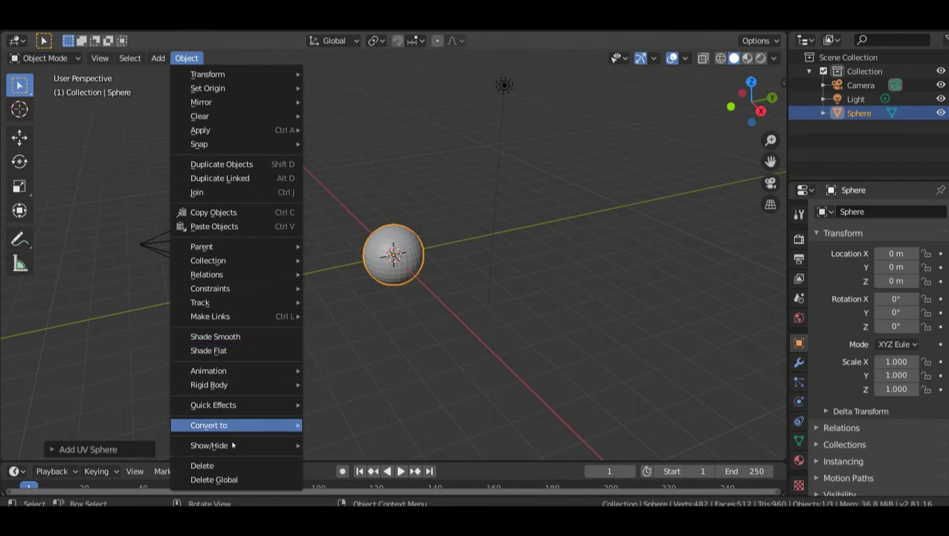
left_click(233, 341)
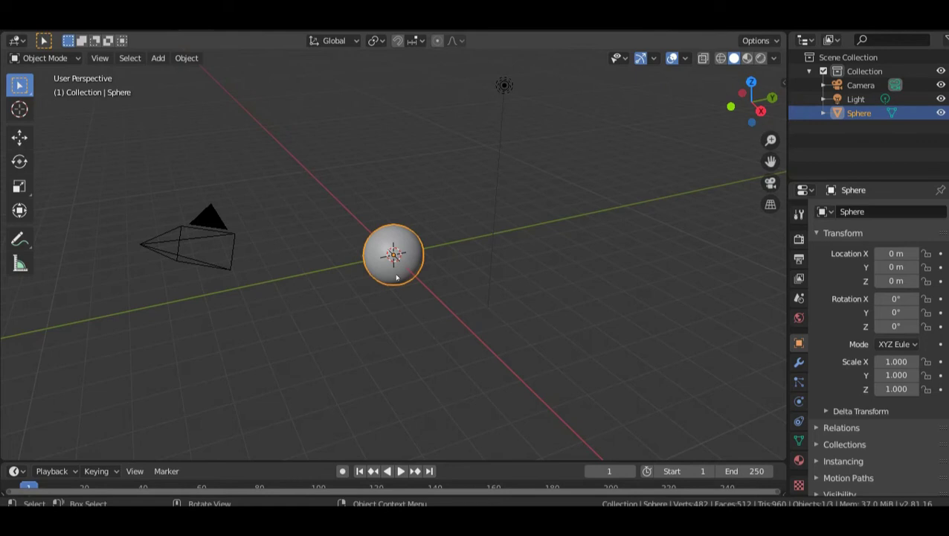
key("KP_5")
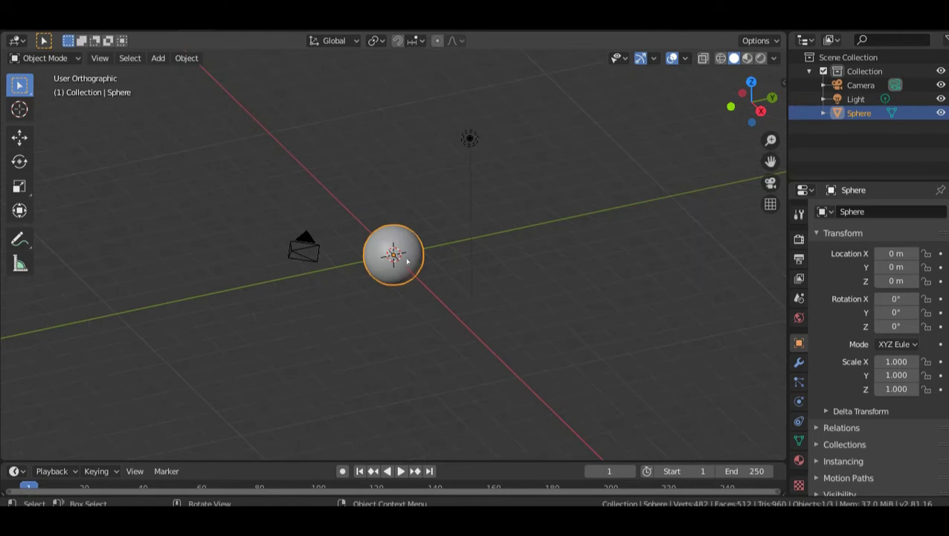
Step: Orbit to a top-down view of the sphere and zoom in closer
middle_click_drag(407, 261, 363, 378)
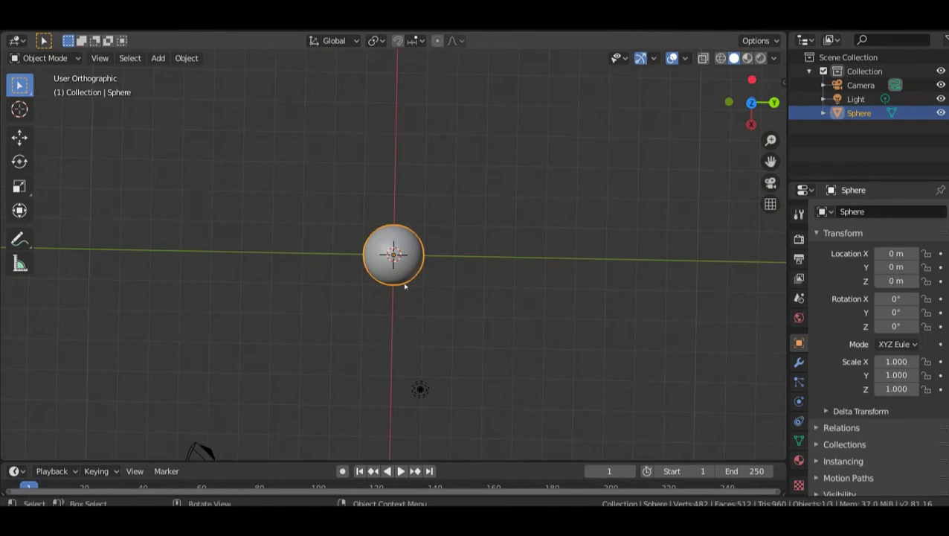
scroll(406, 286, "up", 4)
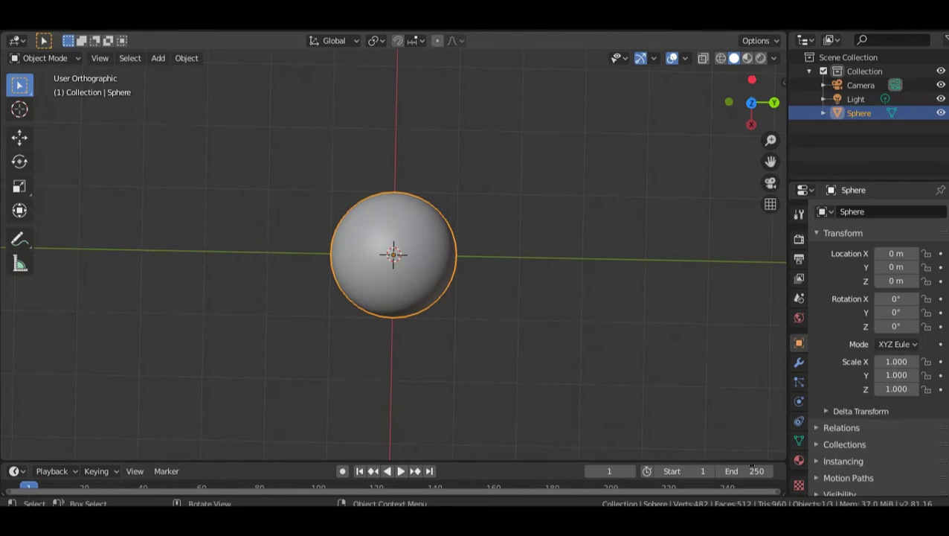
Step: Add a Hair particle system to the sphere (1000 strands, 4 m) with Advanced options enabled
left_click(797, 382)
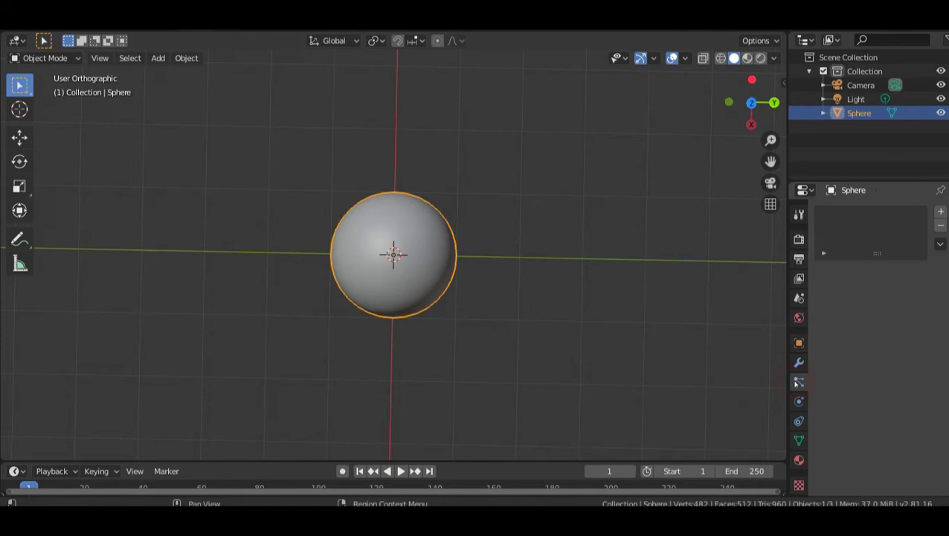
left_click(940, 213)
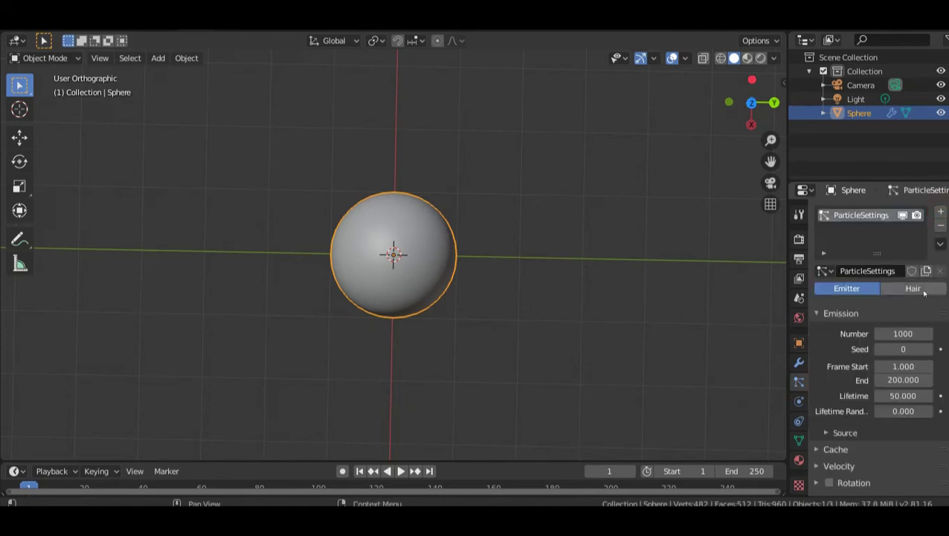
left_click(922, 290)
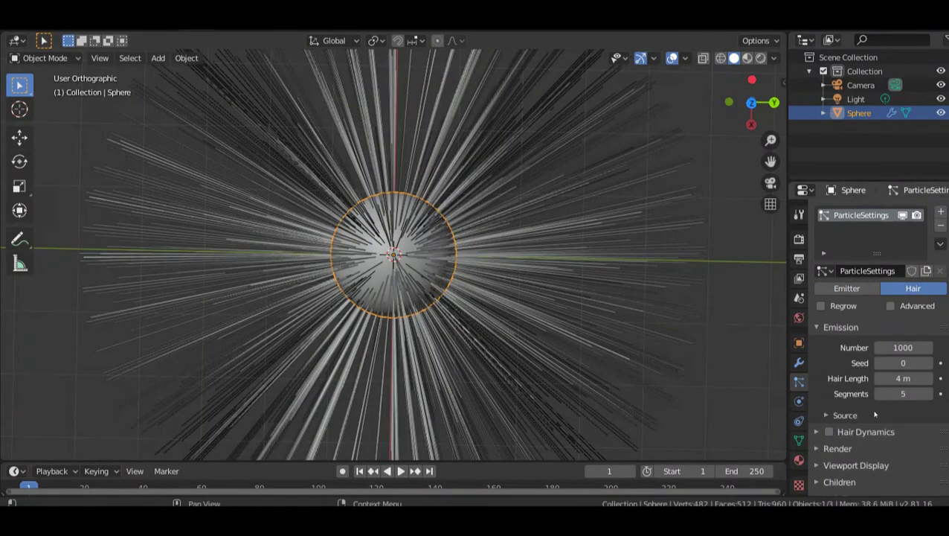
left_click(891, 305)
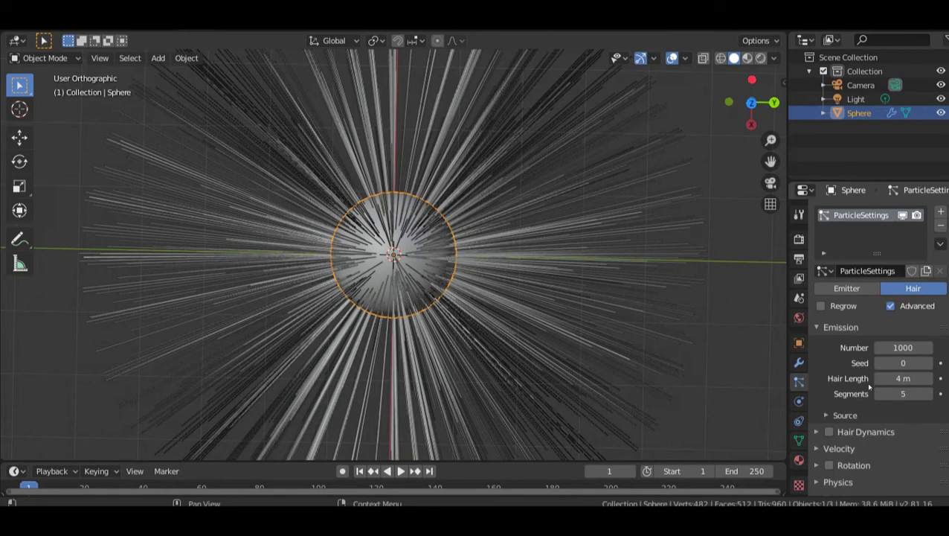
scroll(870, 384, "down", 2)
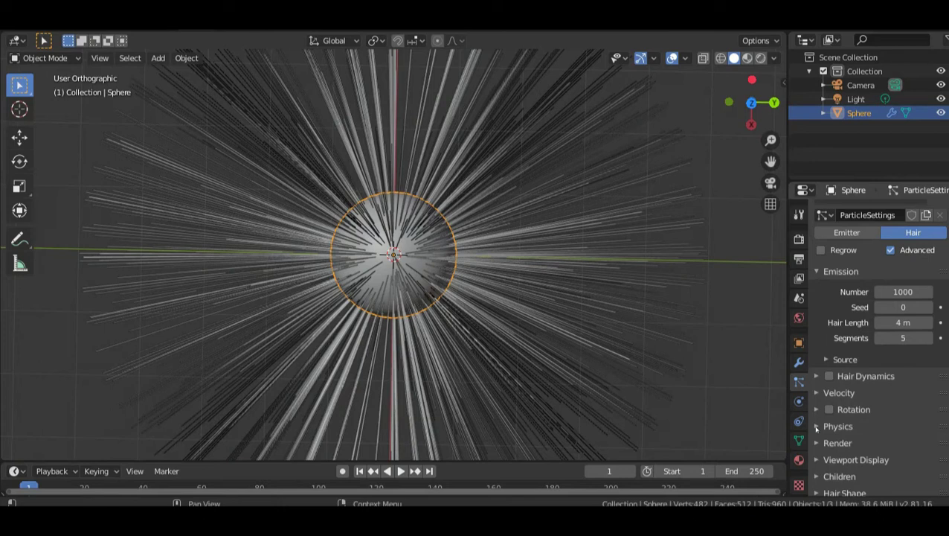
left_click(817, 427)
Step: Set the hair's Newtonian Brownian physics force to 0.050
scroll(875, 437, "down", 2)
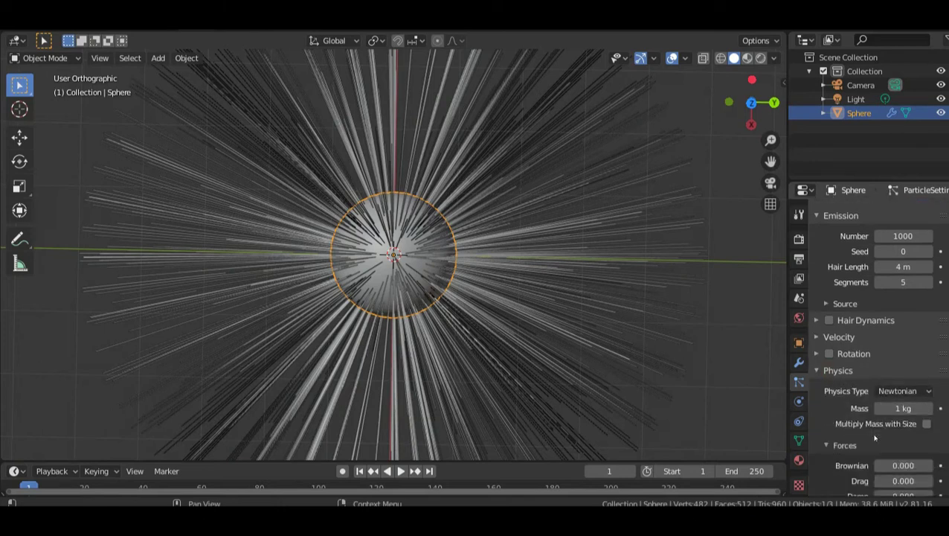
scroll(875, 437, "down", 1)
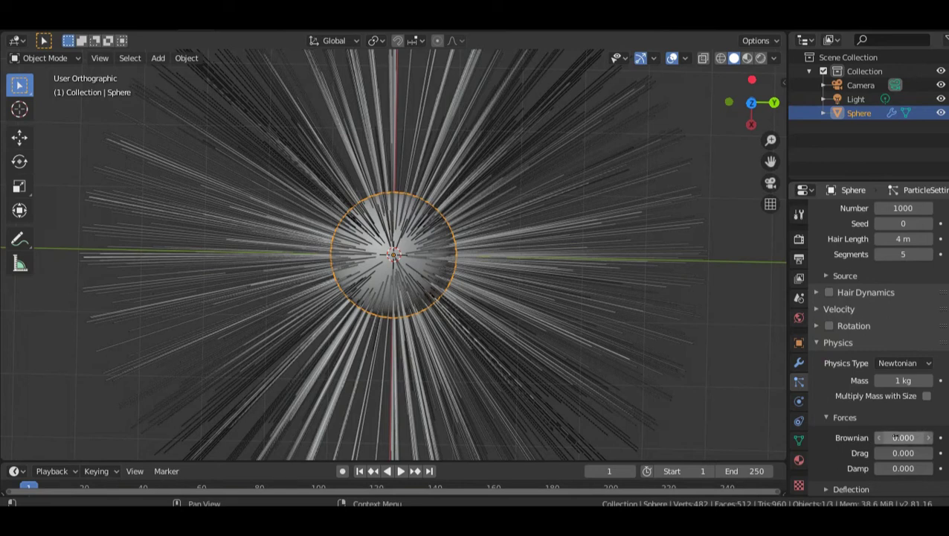
left_click_drag(897, 437, 843, 452)
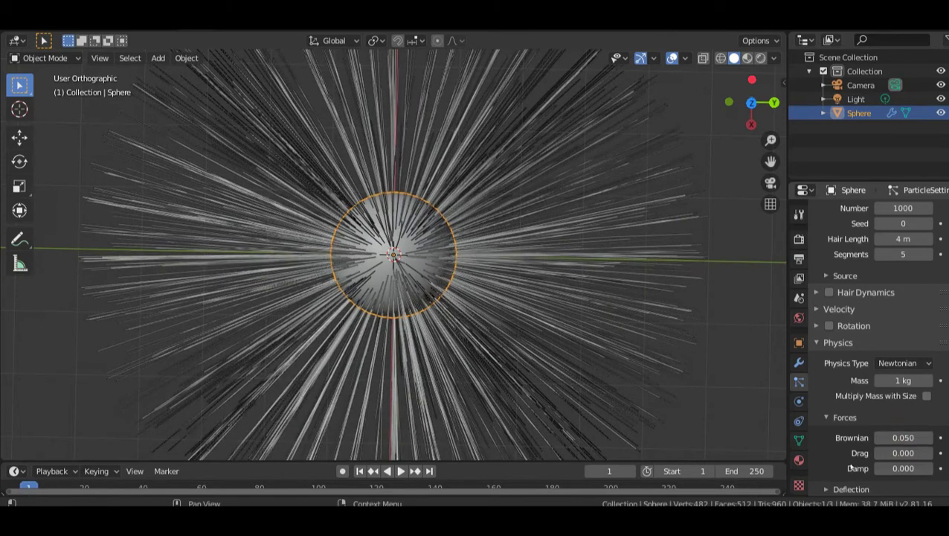
scroll(853, 454, "down", 2)
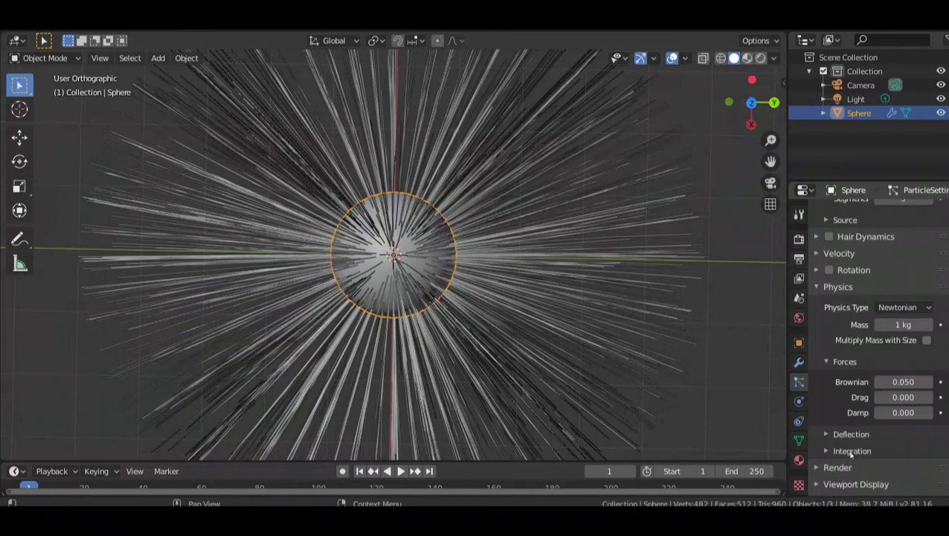
scroll(852, 453, "down", 2)
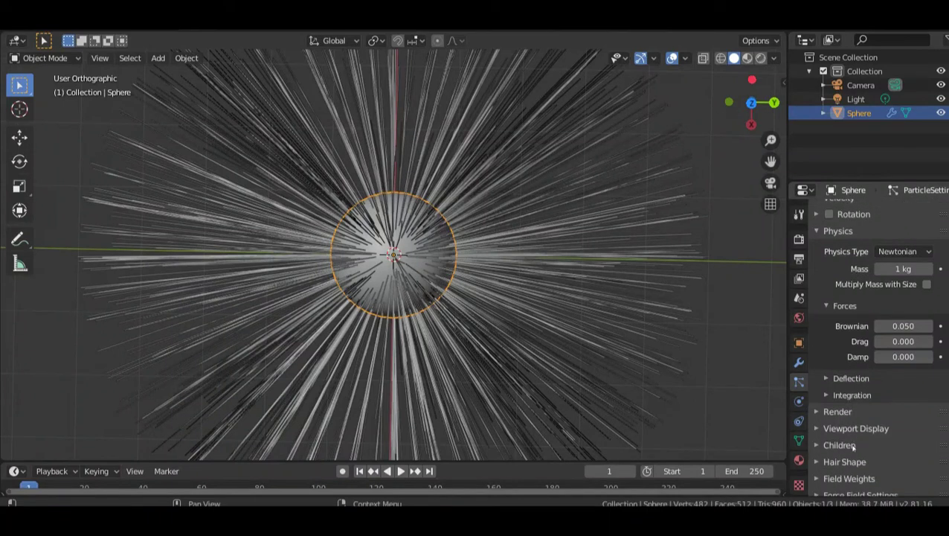
Step: Raise the hair's viewport display Strand Steps from 2 to 7
left_click(817, 429)
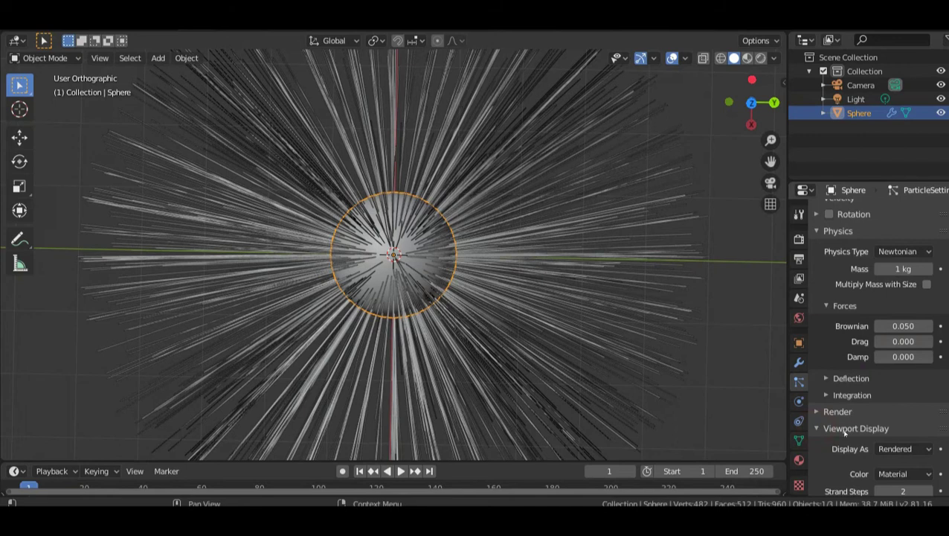
scroll(900, 454, "down", 1)
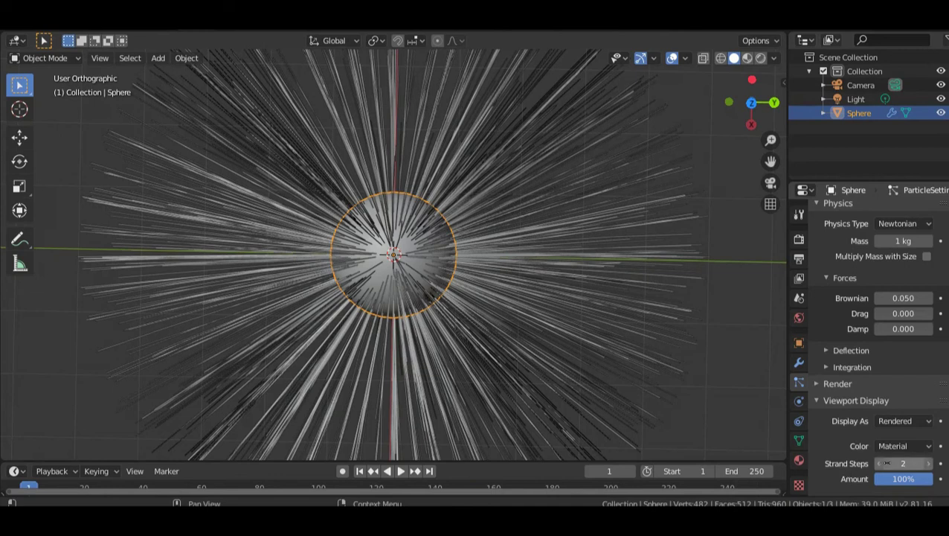
left_click_drag(903, 463, 923, 463)
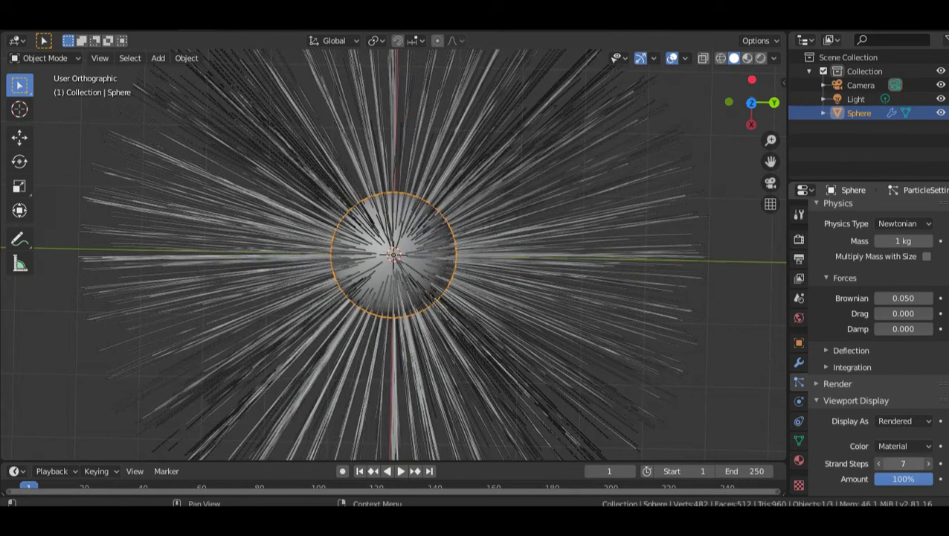
scroll(831, 445, "down", 3)
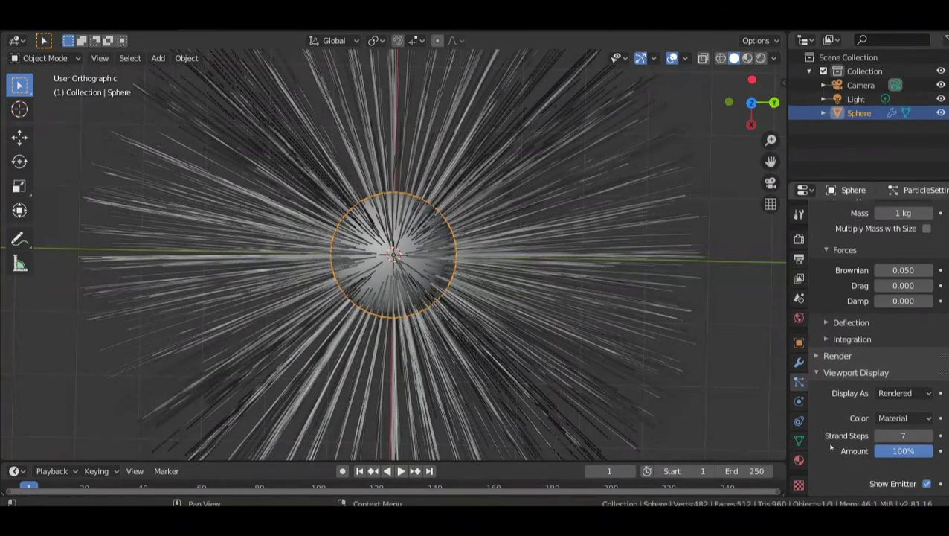
scroll(831, 445, "down", 2)
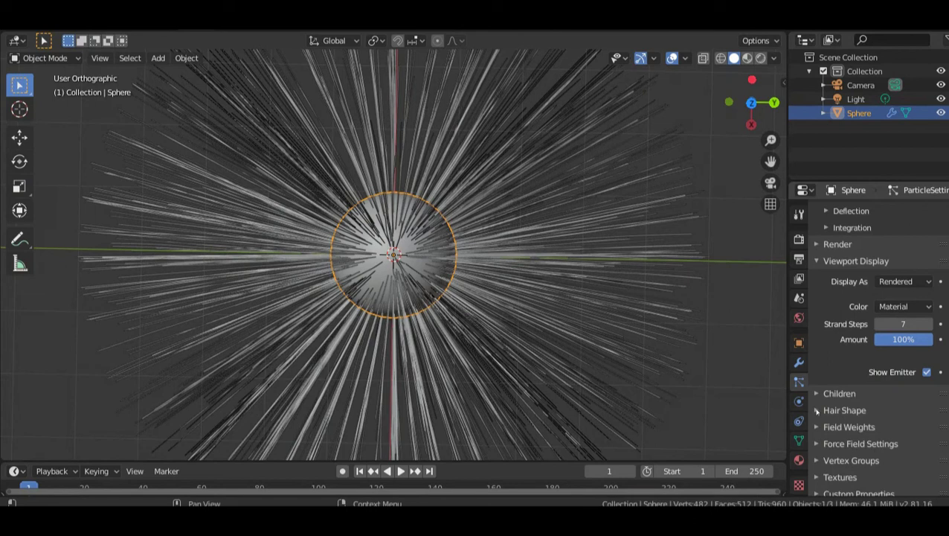
Step: Set the hair's Strand Shape to 1.000 in the Hair Shape panel
left_click(817, 410)
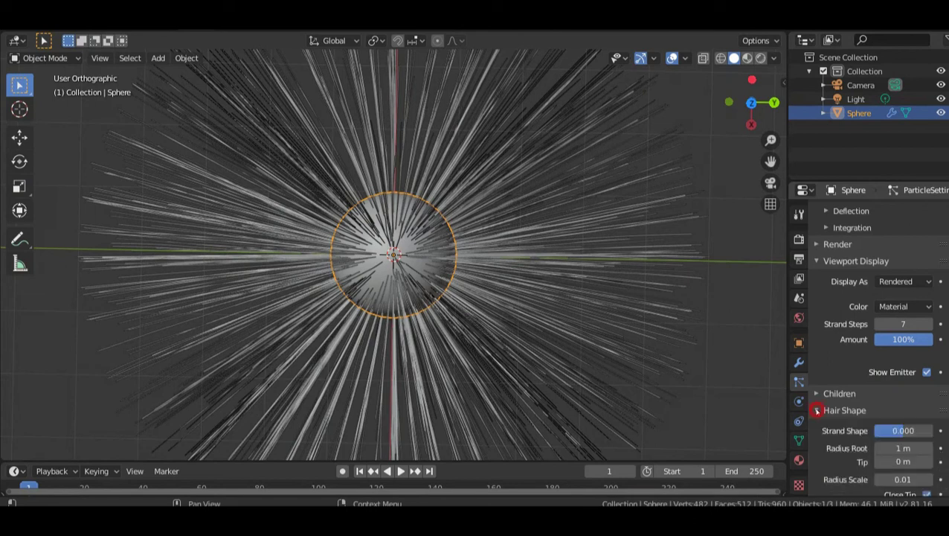
left_click(902, 433)
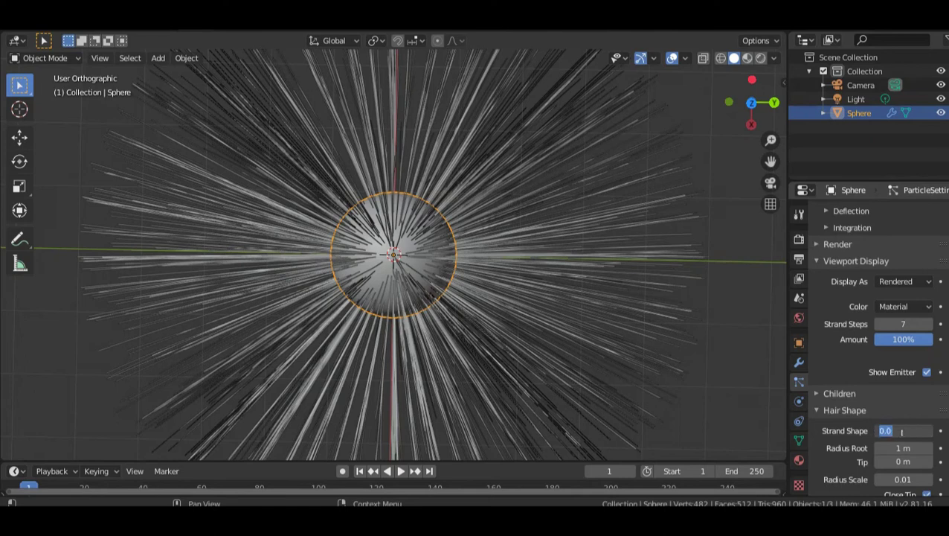
type("1")
key("Return")
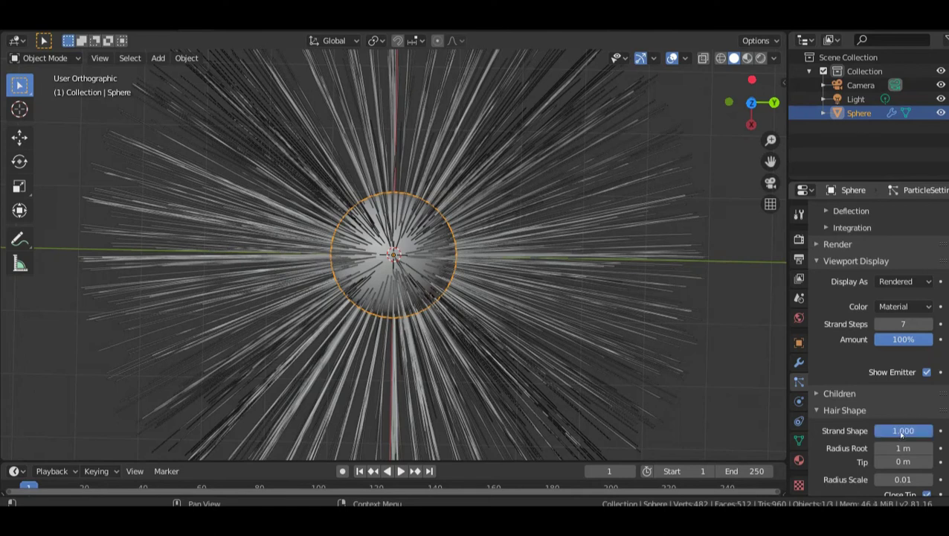
scroll(847, 411, "down", 5)
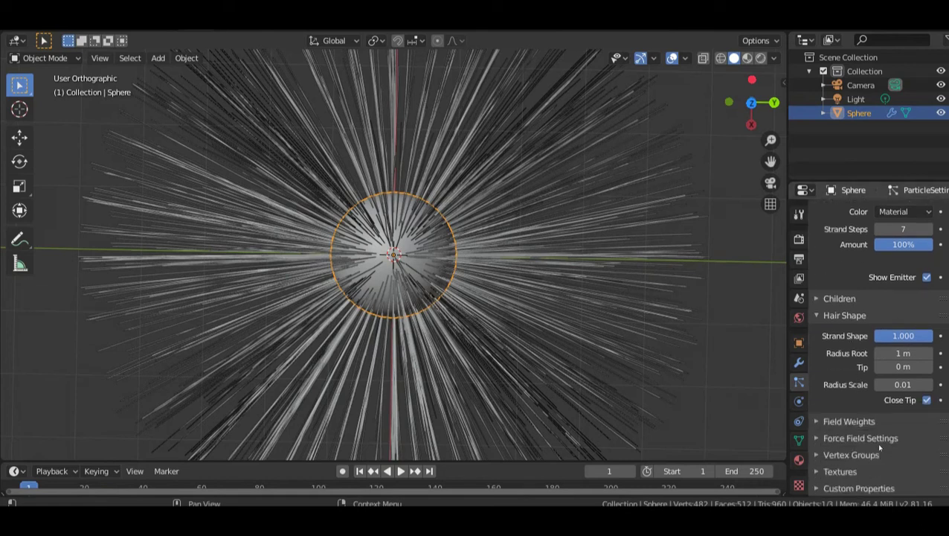
Step: Switch the hair's child particles to Interpolated to fill out dense fur
left_click(817, 299)
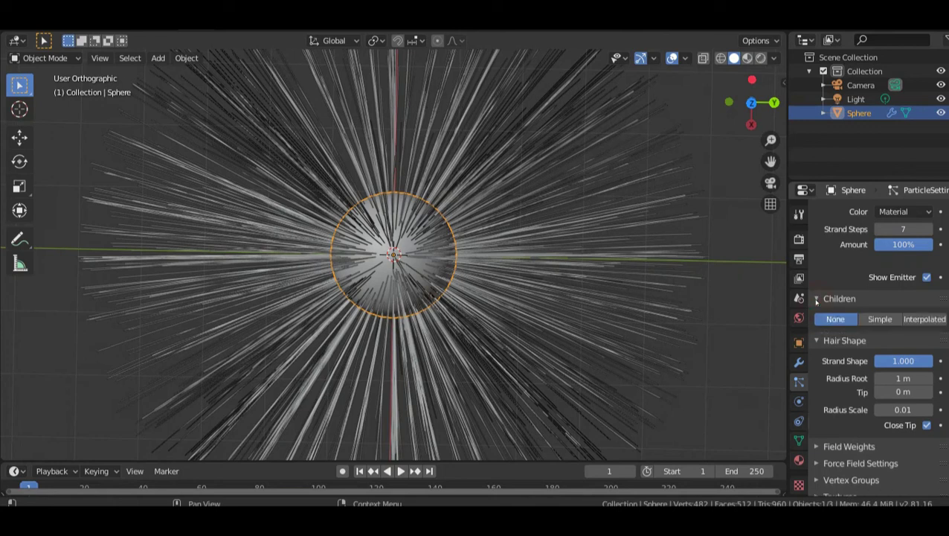
left_click(925, 320)
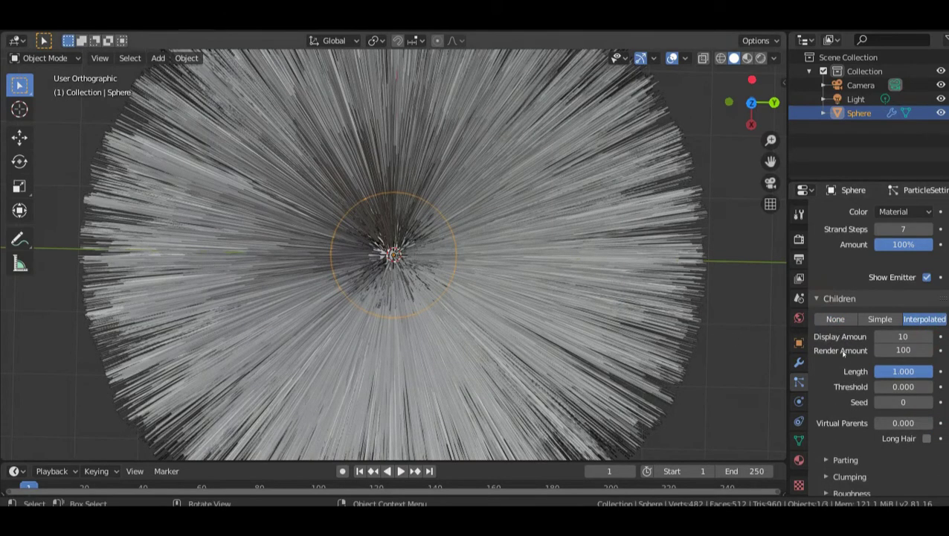
scroll(838, 459, "down", 1)
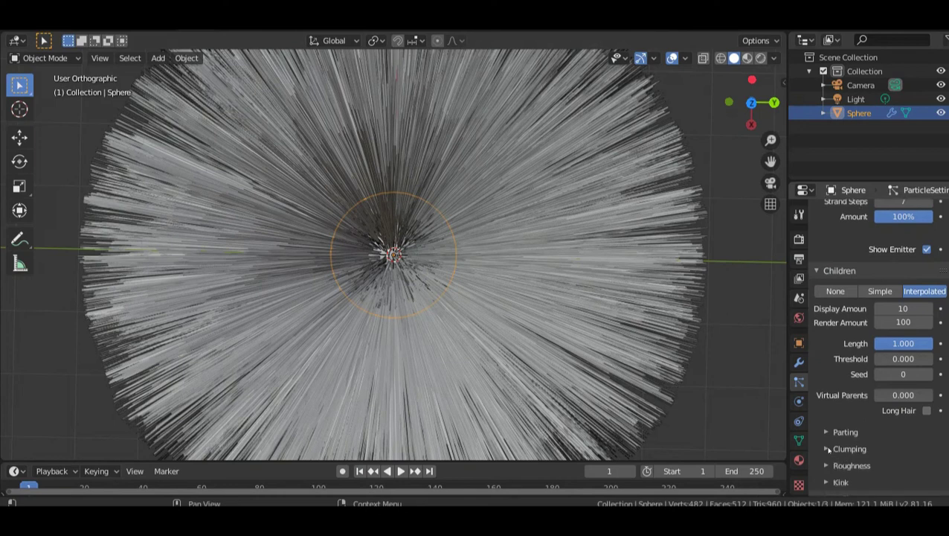
scroll(827, 446, "down", 1)
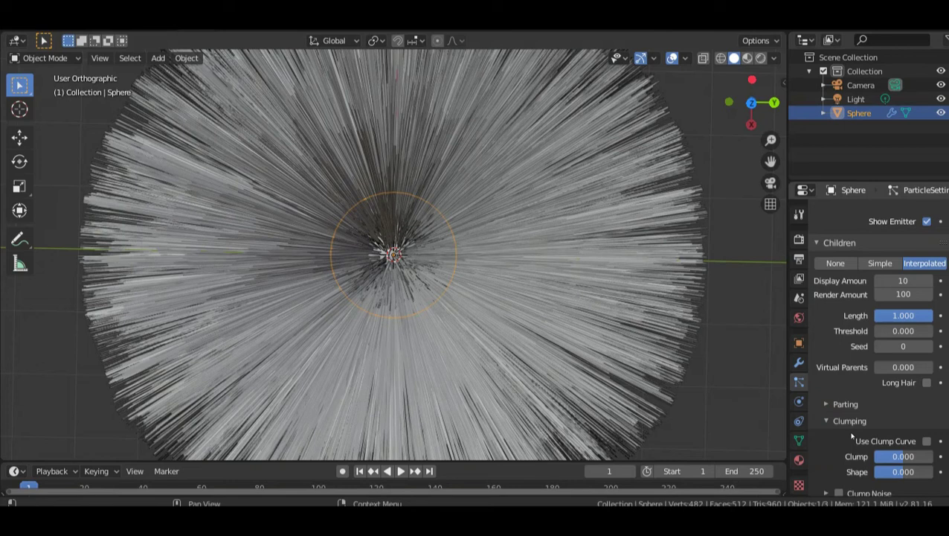
left_click(912, 456)
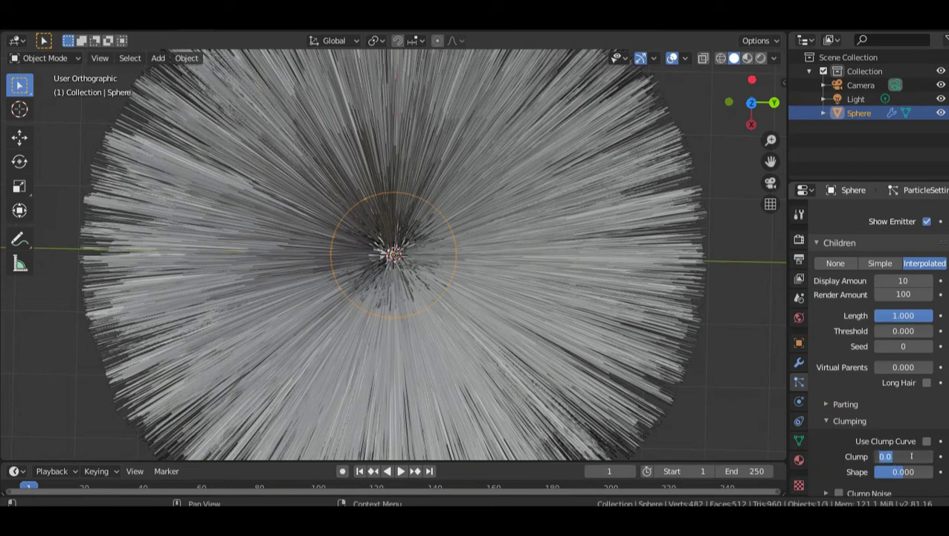
key("BackSpace")
key("Return")
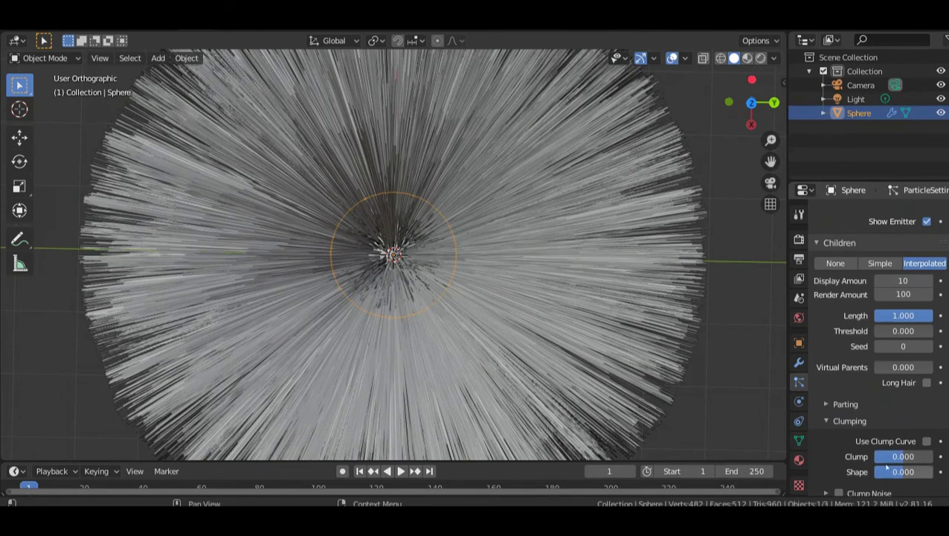
left_click(898, 456)
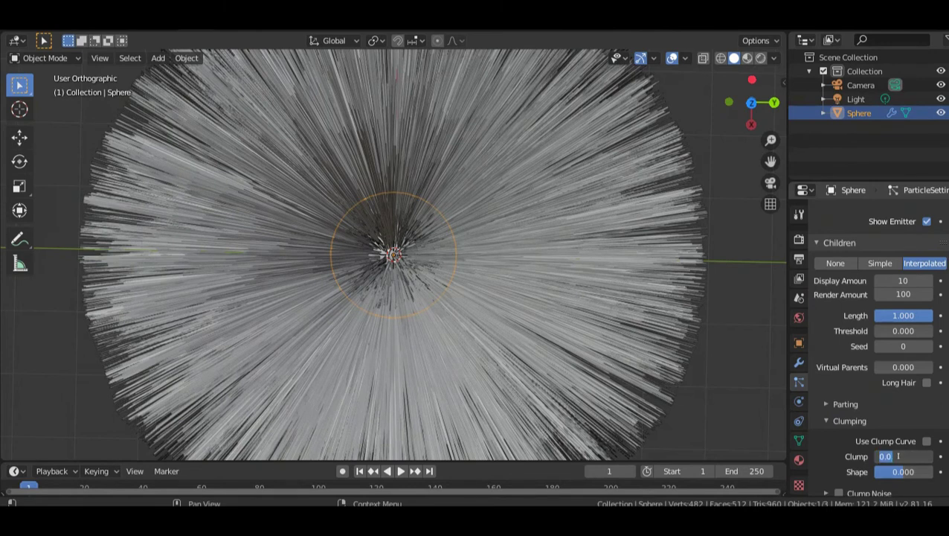
key("Escape")
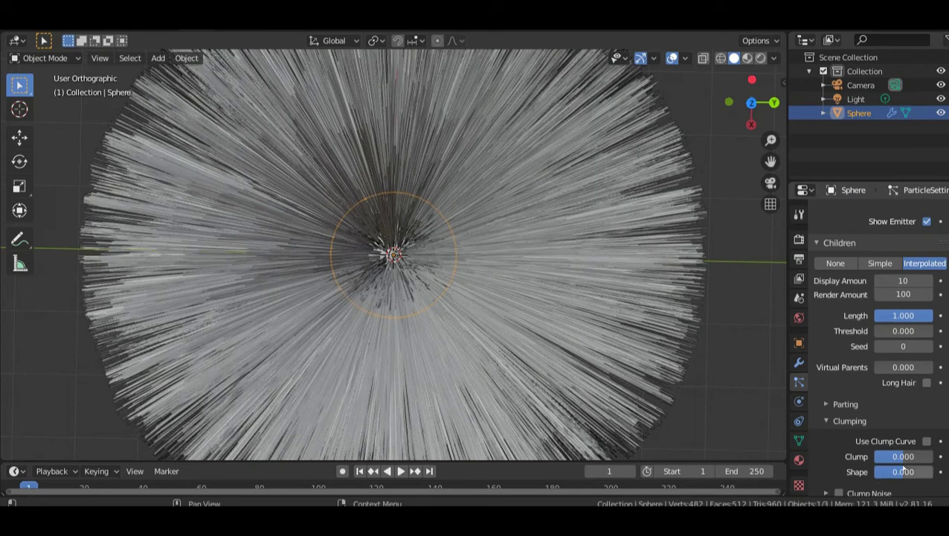
scroll(907, 474, "down", 3)
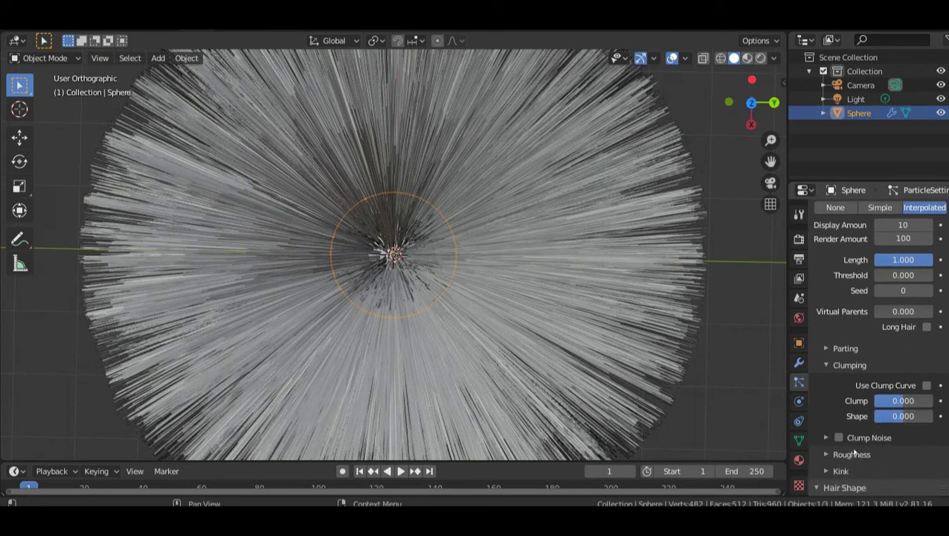
left_click(901, 416)
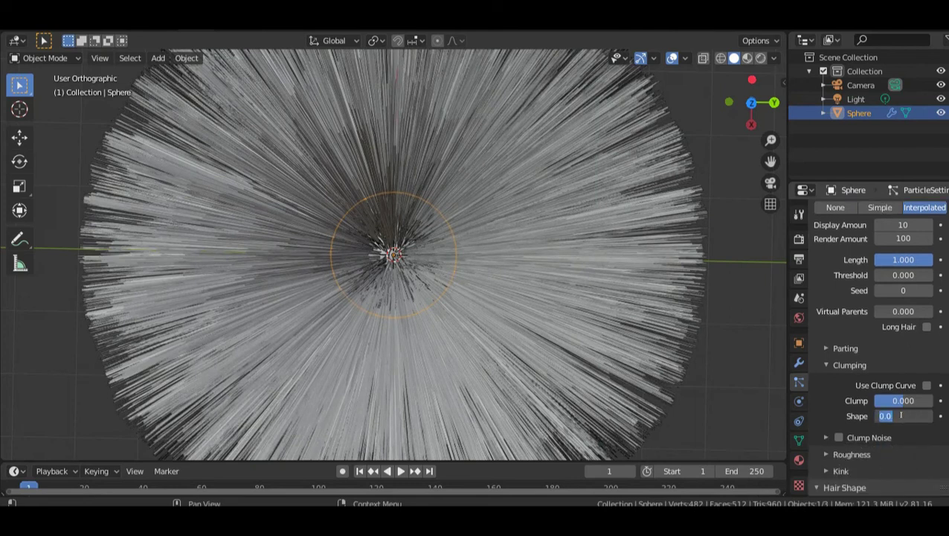
key("Escape")
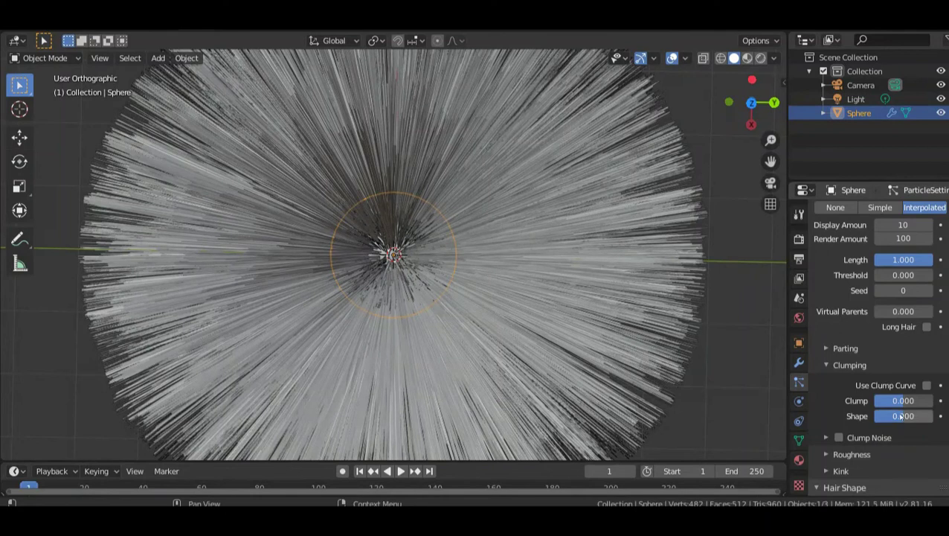
scroll(522, 278, "down", 2)
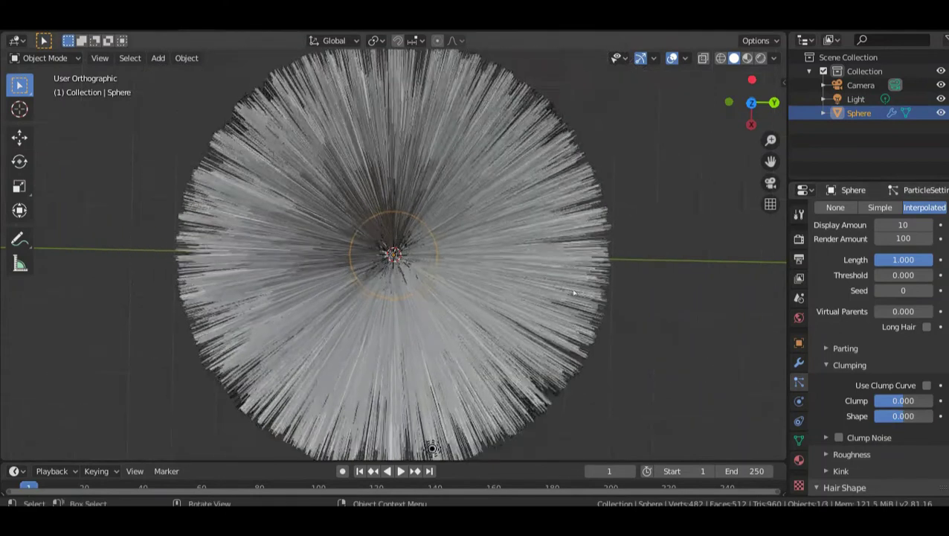
scroll(572, 293, "down", 1)
scroll(909, 416, "down", 2)
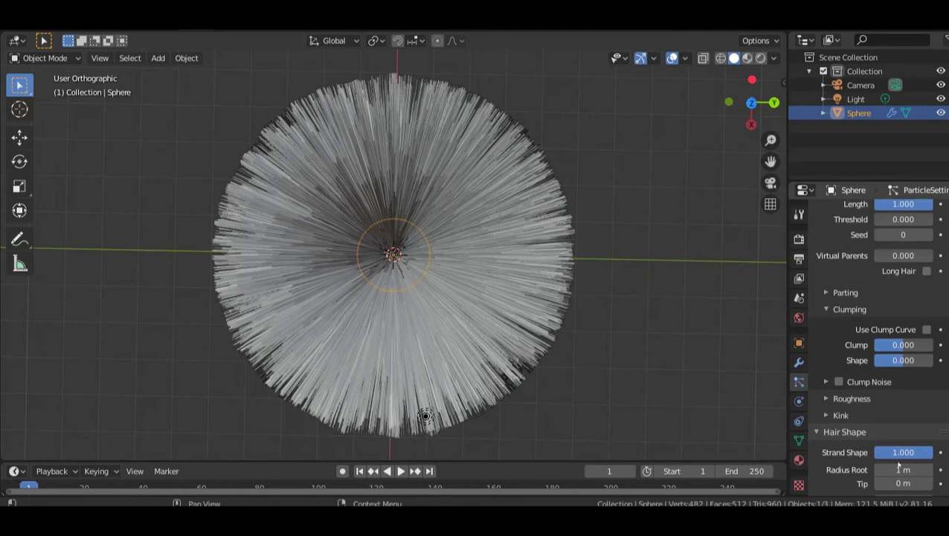
scroll(900, 471, "down", 2)
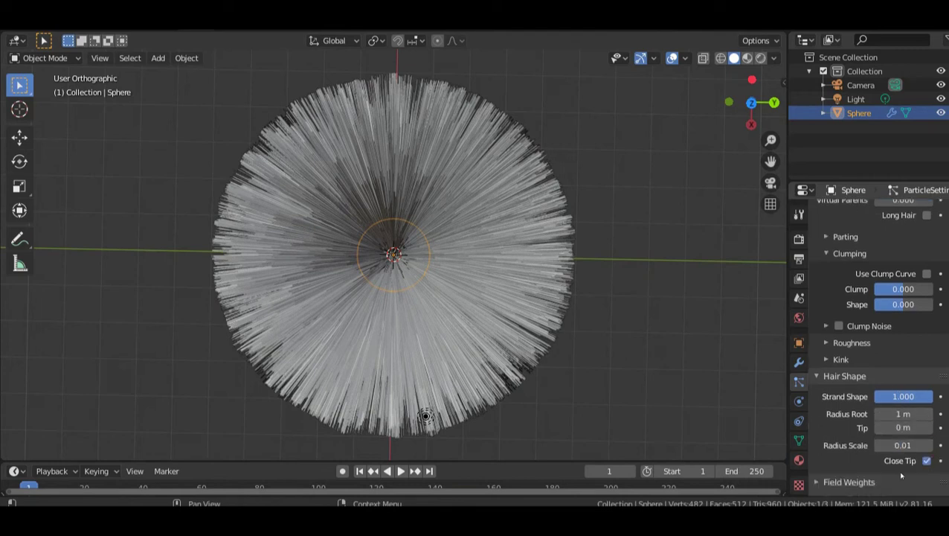
scroll(901, 474, "down", 2)
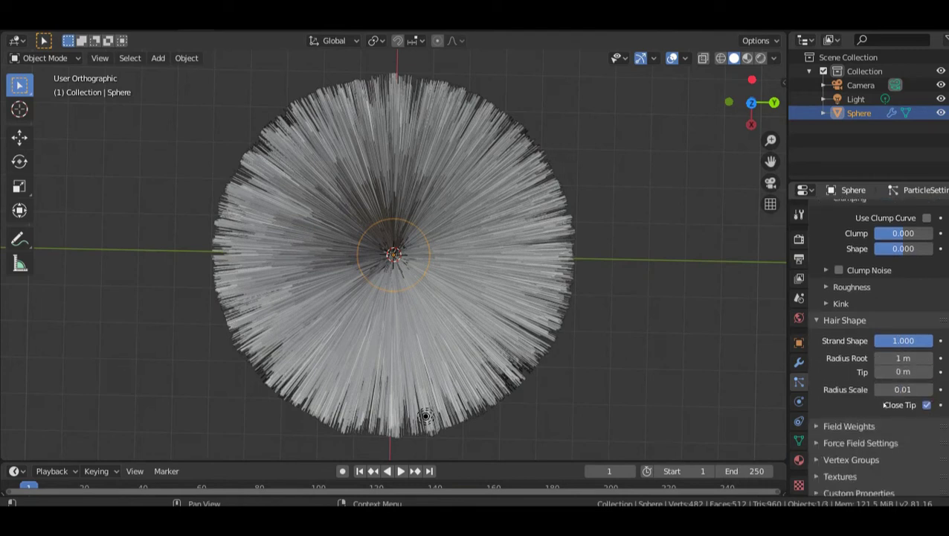
scroll(886, 404, "up", 8)
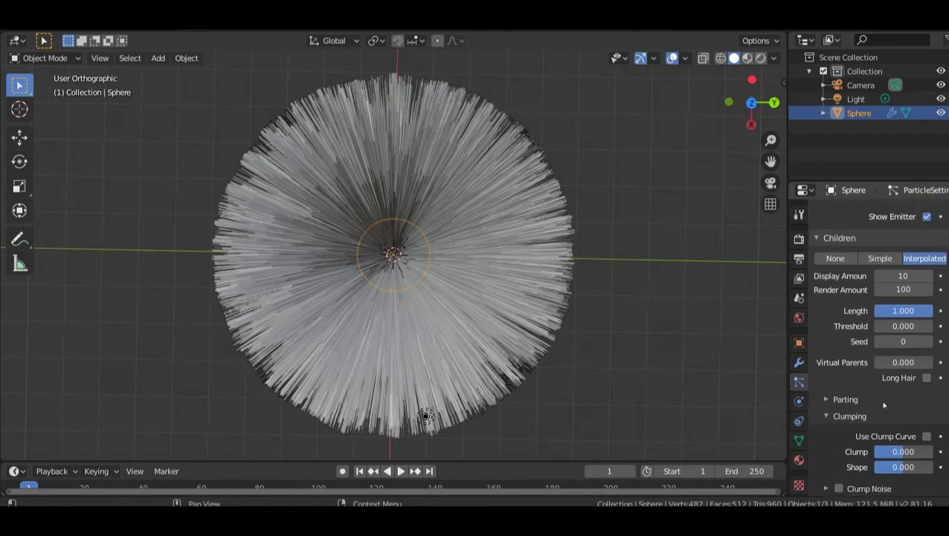
scroll(884, 405, "up", 7)
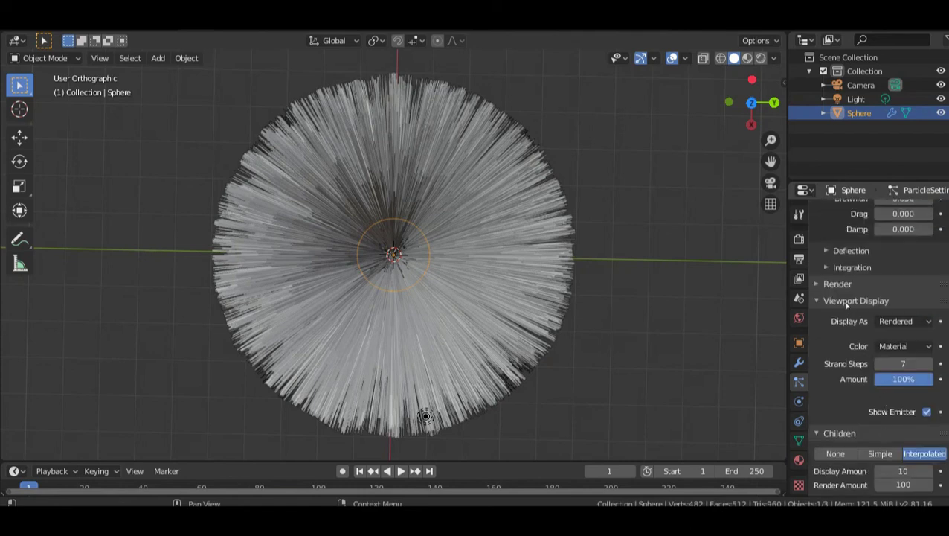
scroll(878, 334, "up", 2)
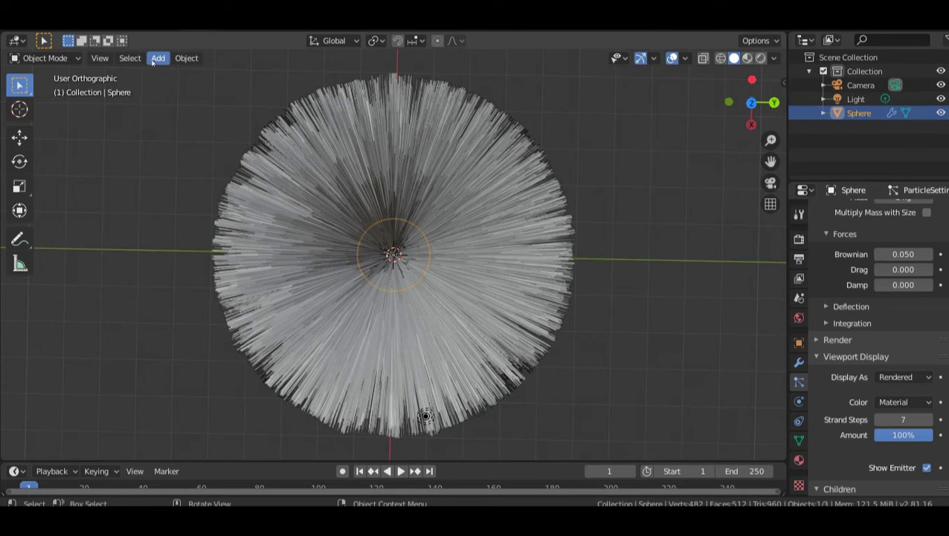
Step: Add a plane and scale it up about 10.57 times as a ground backdrop
left_click(154, 61)
mouse_move(165, 74)
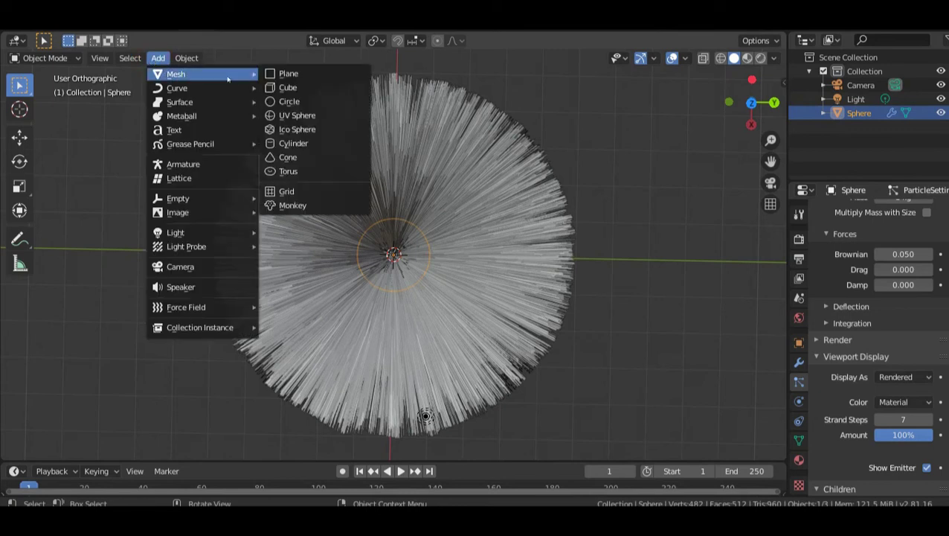
left_click(282, 77)
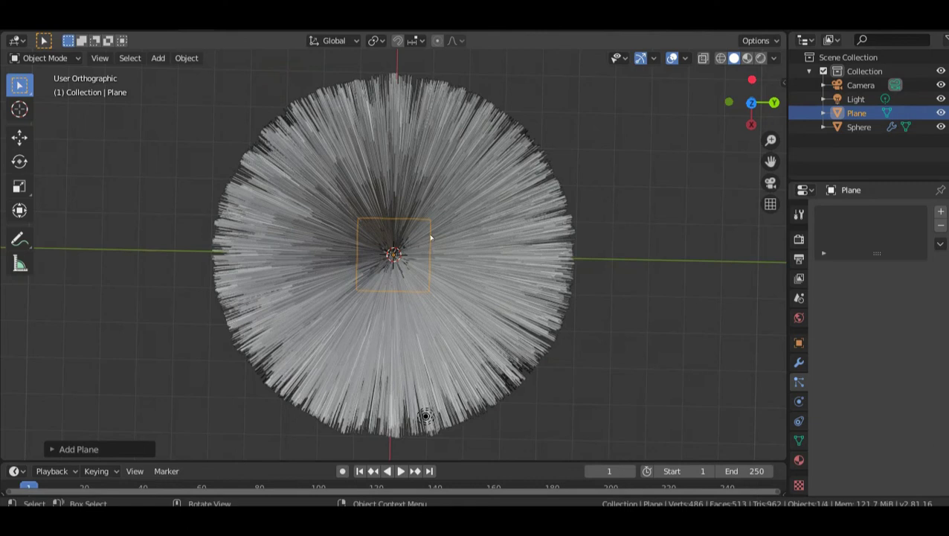
key("s")
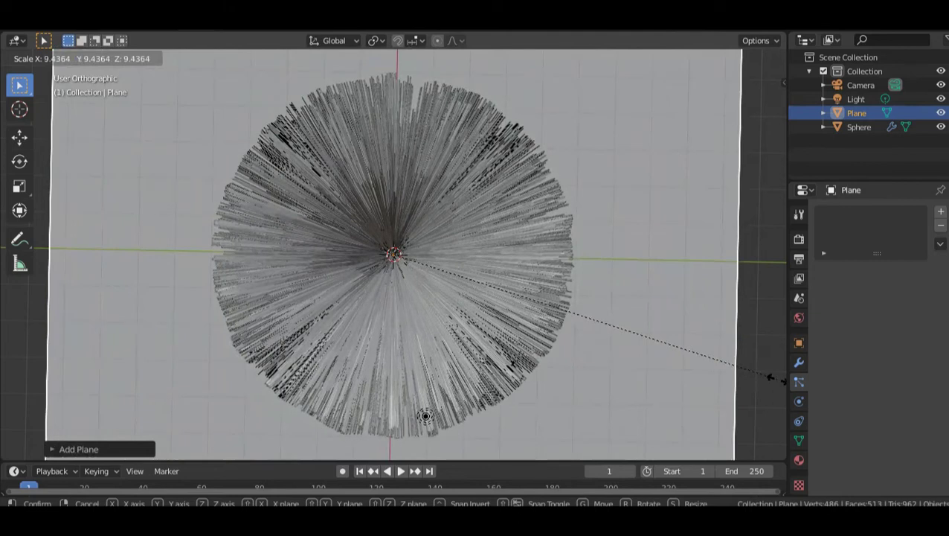
left_click(61, 361)
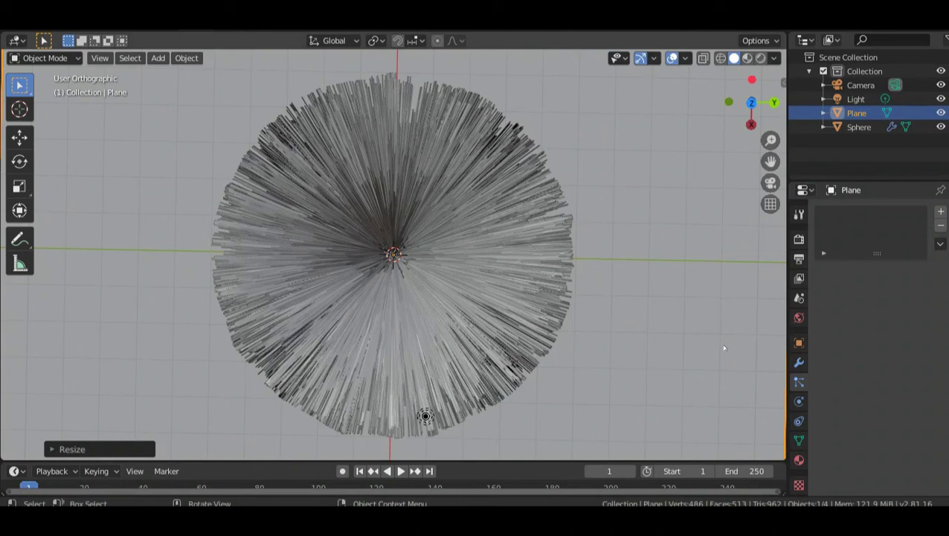
Step: Select the furry sphere again to bring back its hair particle settings
left_click(534, 326)
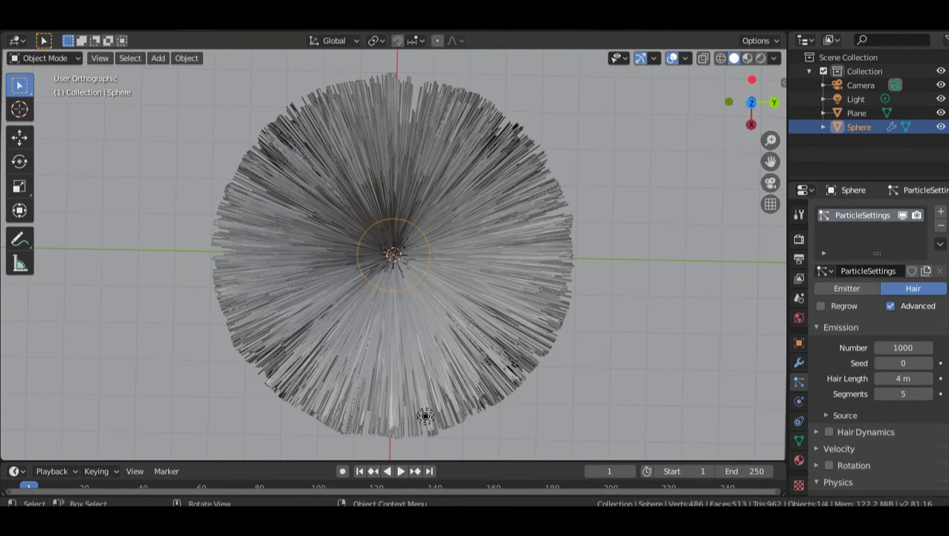
Step: Scroll the hair particle settings down to the Physics Forces panel to reach the Brownian value
scroll(844, 289, "down", 10)
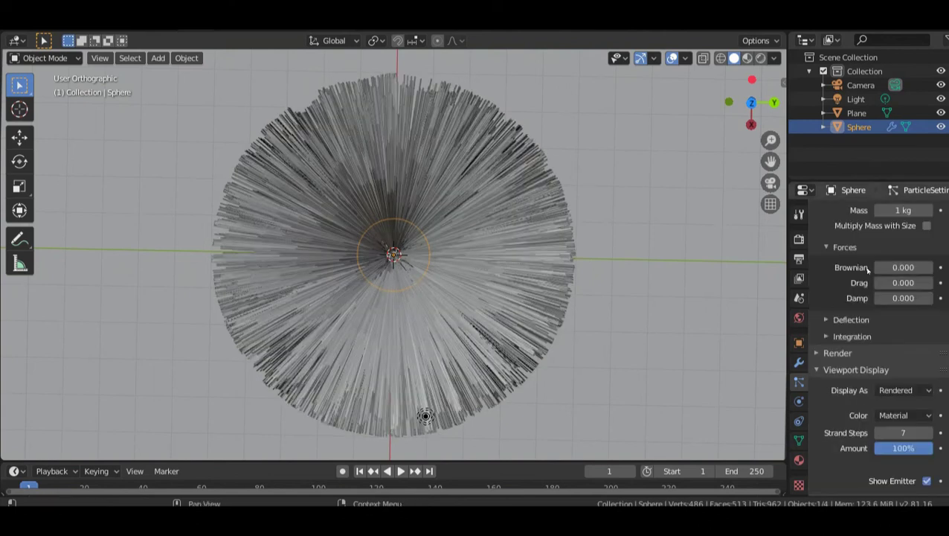